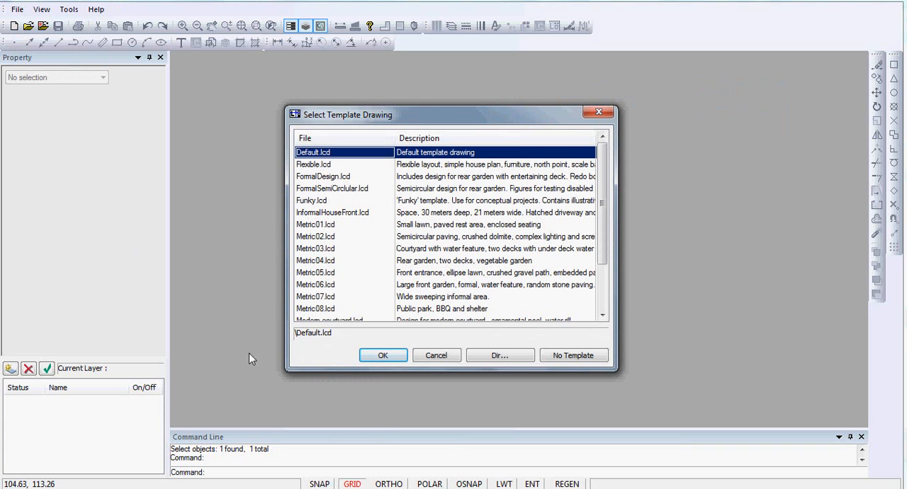
# Create a drawing from the Default.lcd template and draw an open line of two connected segments in it
pyautogui.click(385, 356)
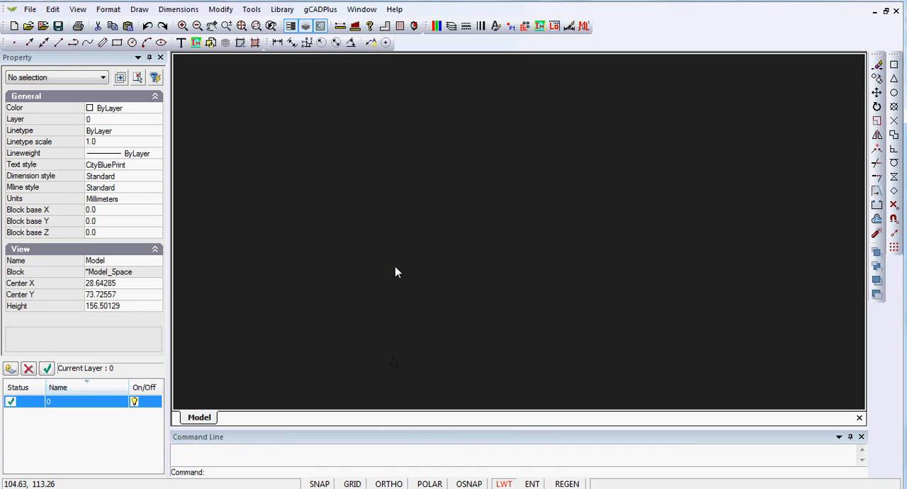
pyautogui.click(139, 9)
pyautogui.click(157, 24)
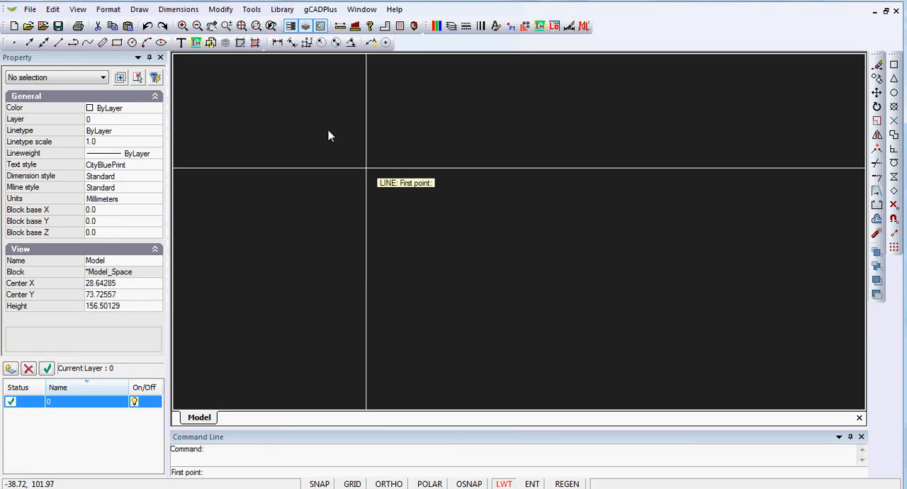
pyautogui.click(366, 295)
pyautogui.click(423, 190)
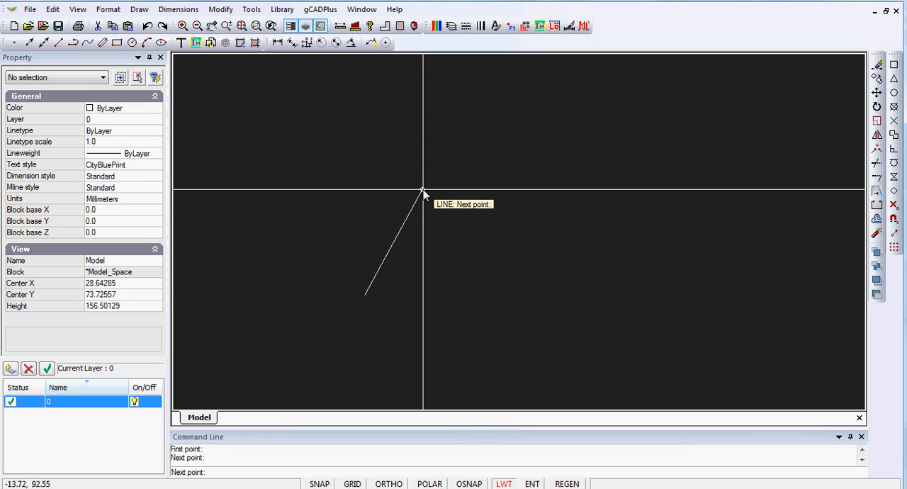
pyautogui.rightClick(557, 170)
pyautogui.click(589, 185)
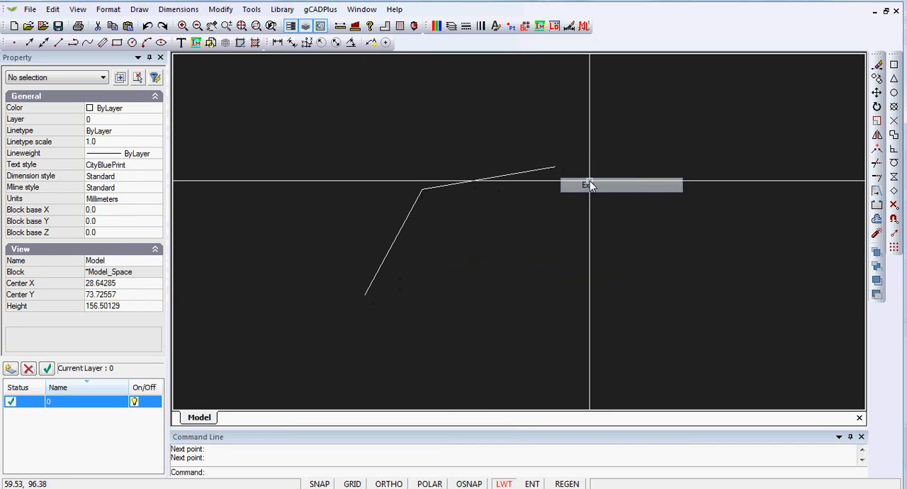
# Draw an open six-vertex polyline beside the two-segment line
pyautogui.click(139, 9)
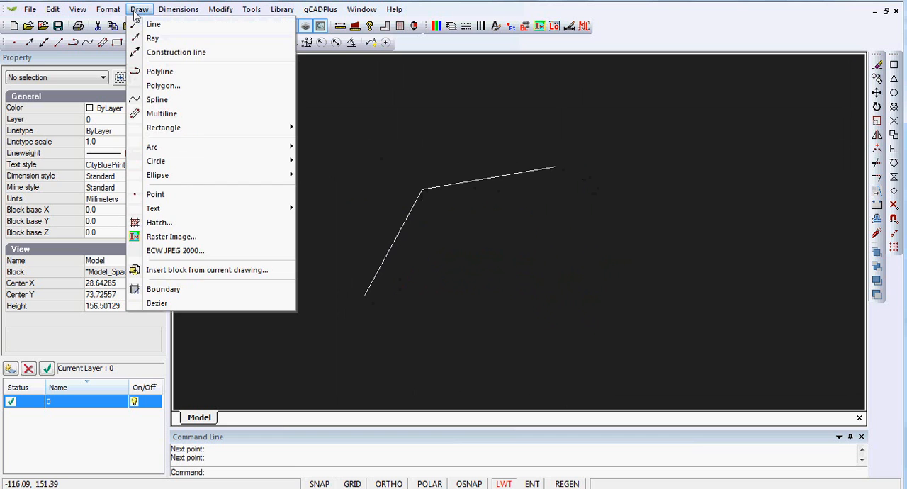
pyautogui.click(156, 72)
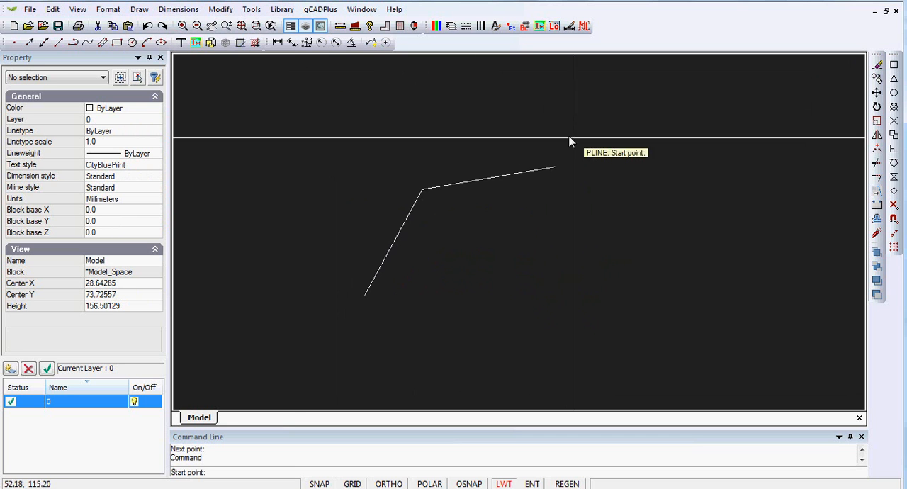
pyautogui.click(596, 239)
pyautogui.click(615, 188)
pyautogui.click(700, 189)
pyautogui.click(760, 234)
pyautogui.click(677, 324)
pyautogui.click(599, 334)
pyautogui.rightClick(591, 350)
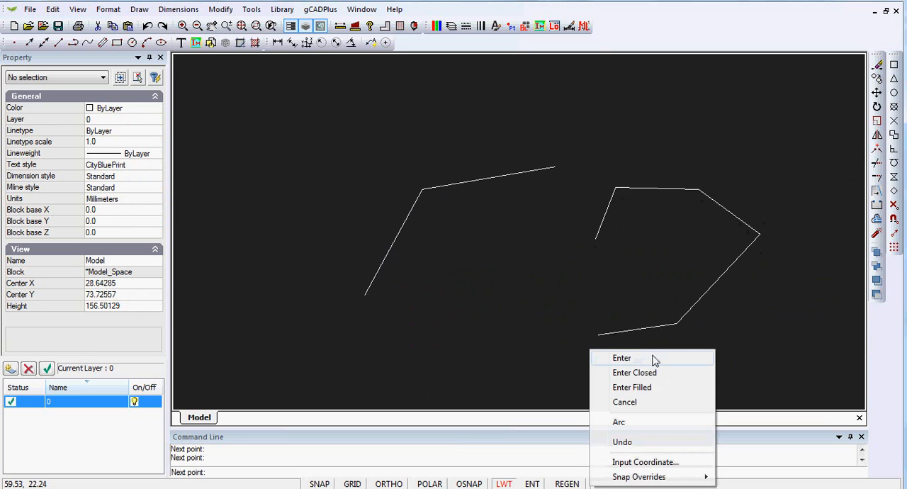
pyautogui.click(637, 358)
# Set the new polyline's Fit/Smooth property to Quadratic B-spline and clear the selection
pyautogui.click(628, 332)
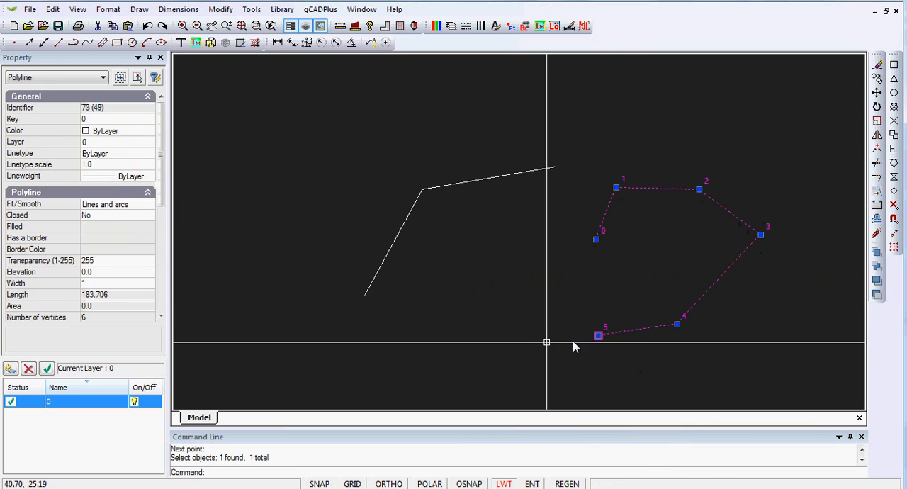
pyautogui.click(147, 205)
pyautogui.click(149, 207)
pyautogui.click(127, 228)
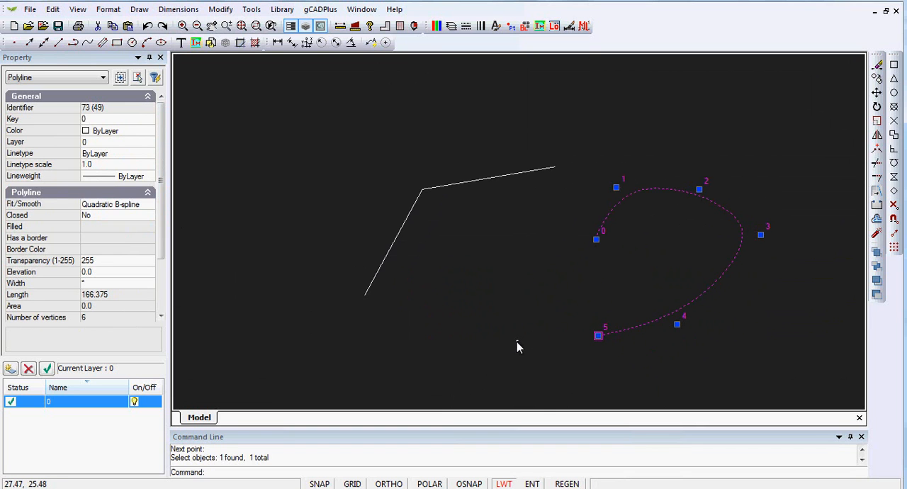
pyautogui.press('Escape')
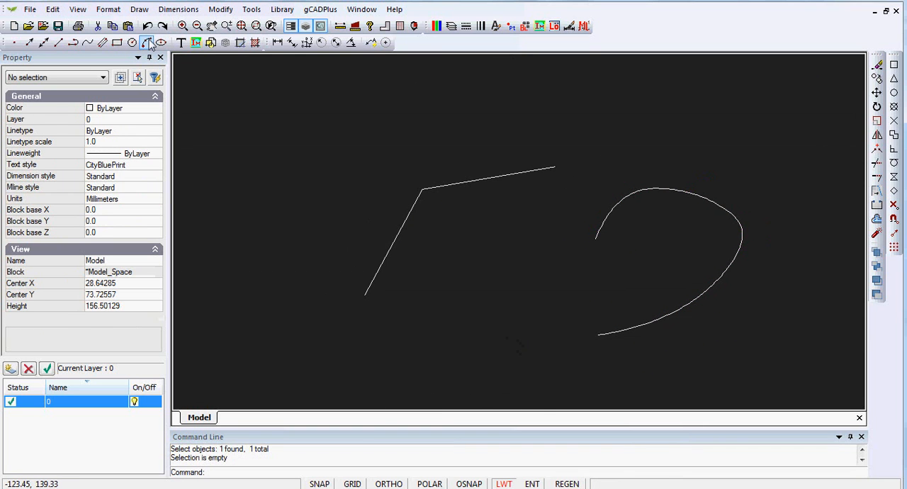
pyautogui.click(138, 10)
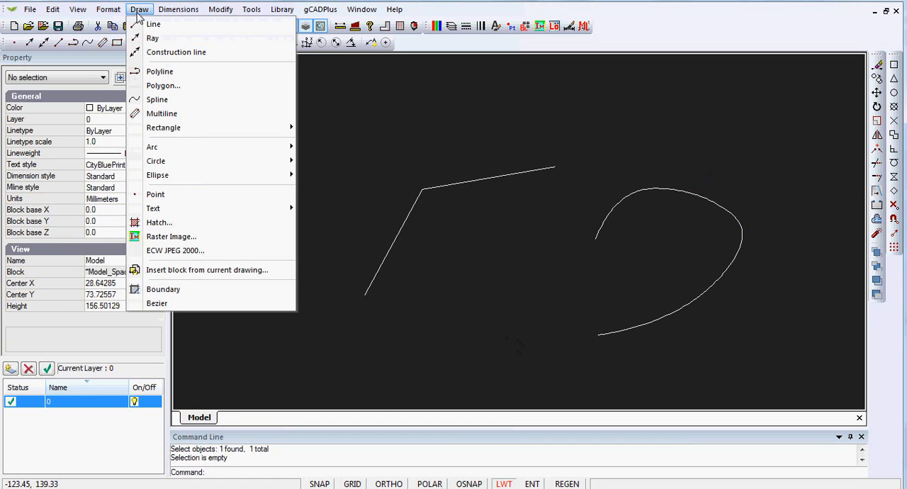
pyautogui.click(399, 122)
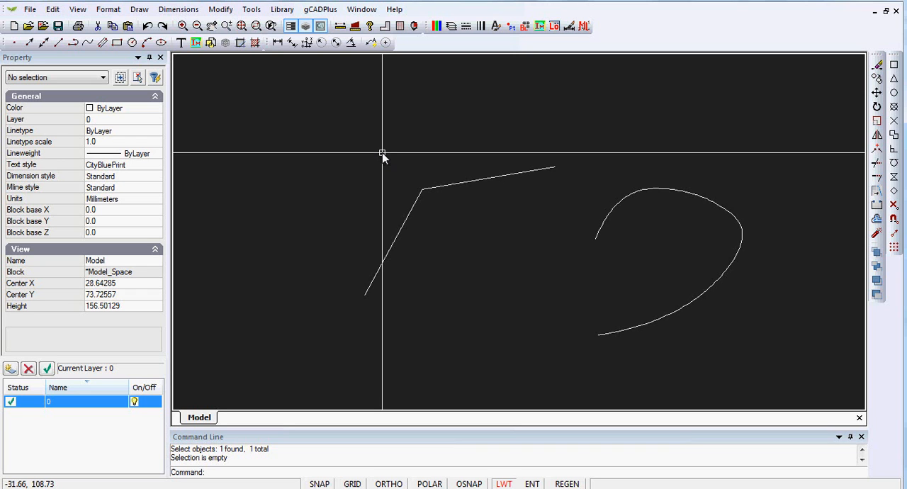
# Preview the UPlantSymbol05 drawing in the Standard plant library and leave without inserting it
pyautogui.click(282, 9)
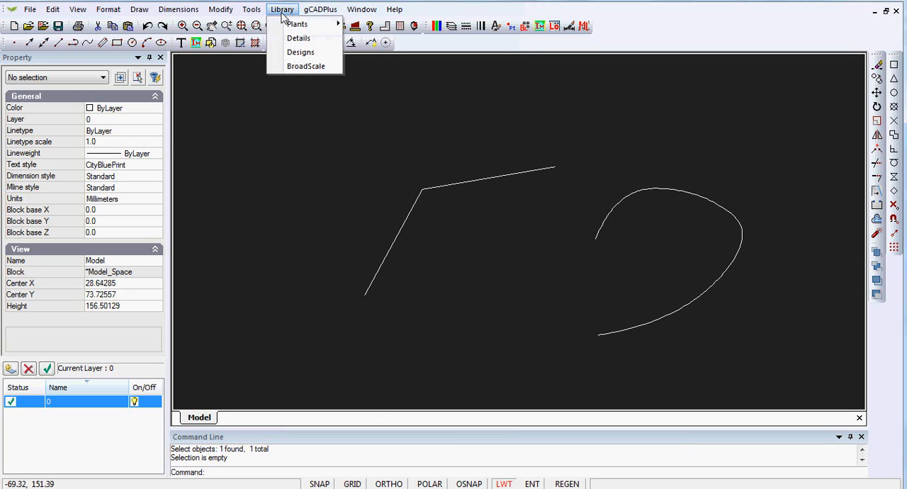
pyautogui.moveTo(307, 25)
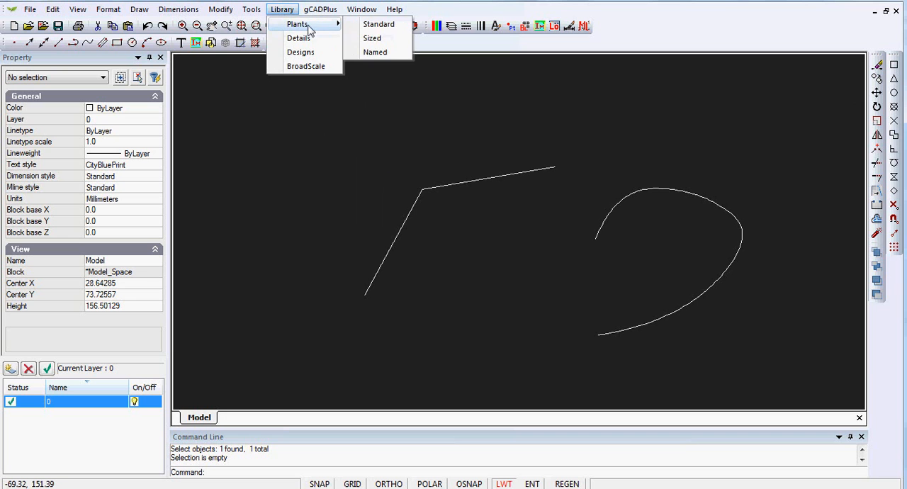
pyautogui.click(376, 25)
pyautogui.click(313, 255)
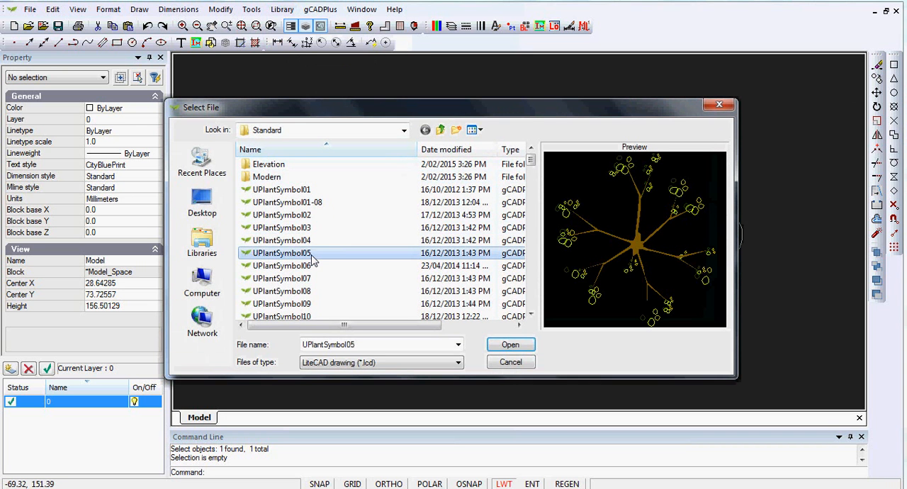
pyautogui.click(509, 362)
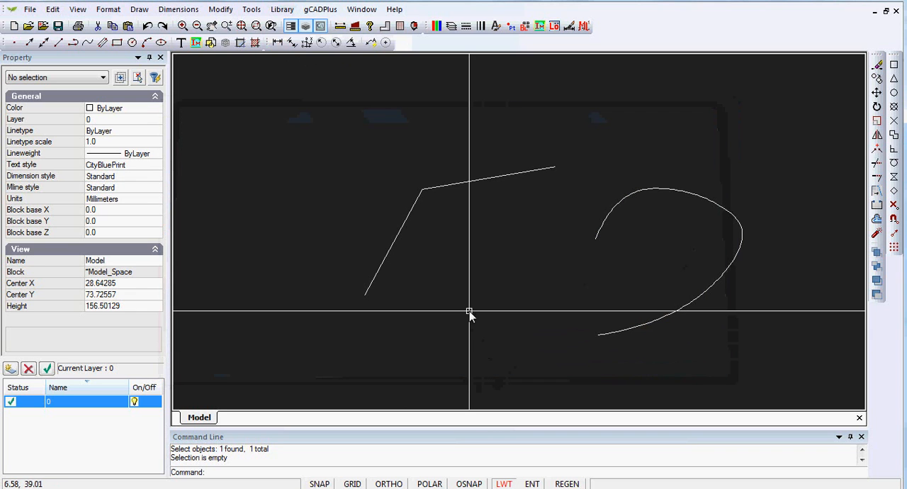
# Close the current drawing without saving it and create a new one from the FormalSemiCirclular.lcd template
pyautogui.click(895, 14)
pyautogui.click(462, 273)
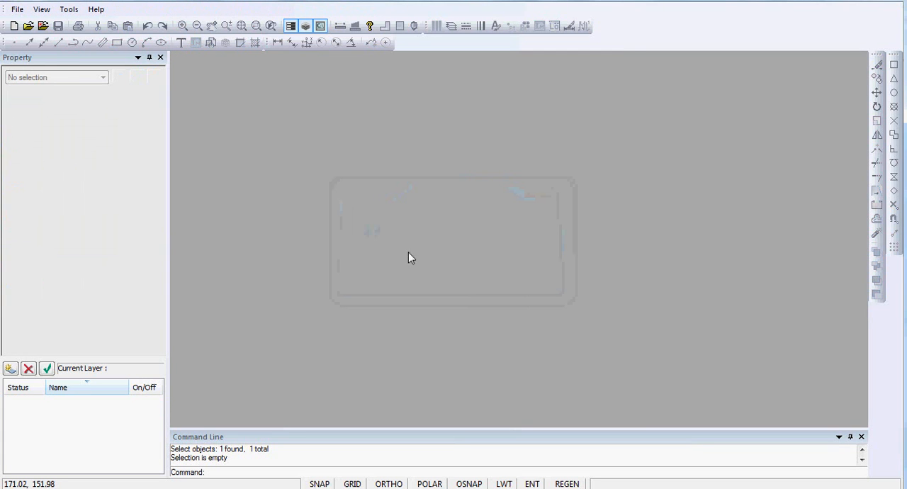
pyautogui.click(16, 9)
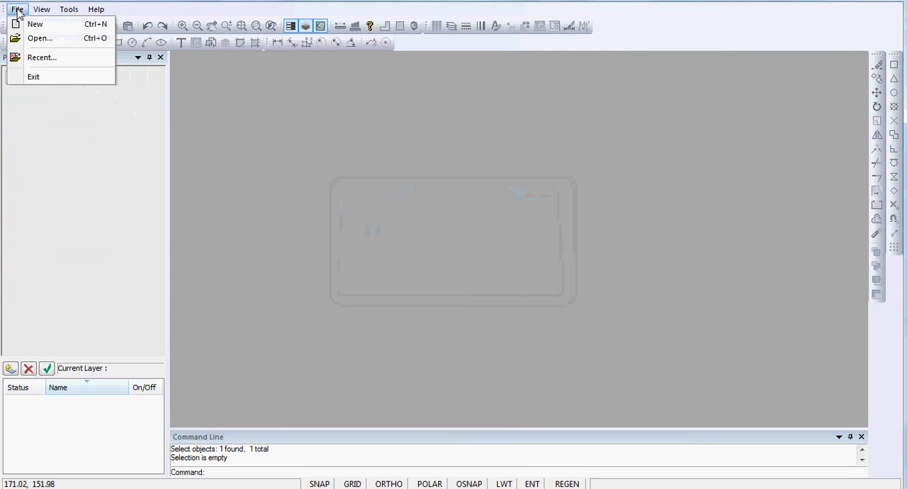
pyautogui.click(41, 25)
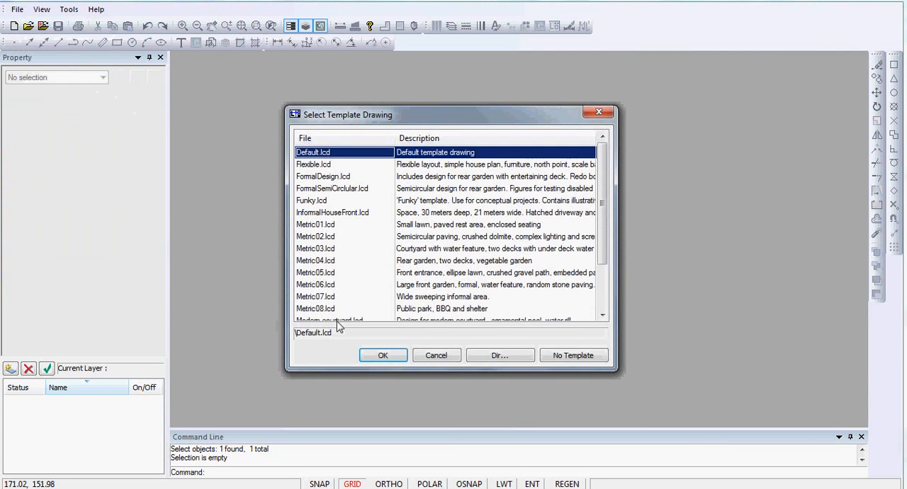
pyautogui.click(316, 201)
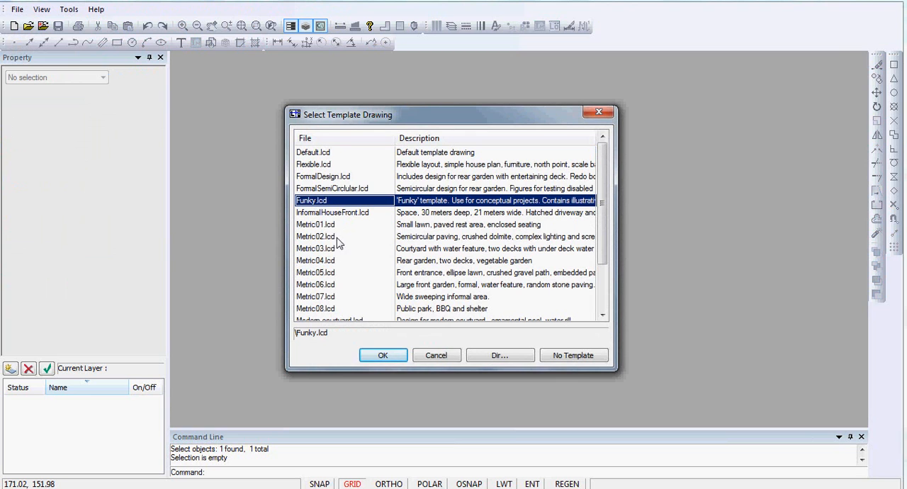
pyautogui.click(326, 189)
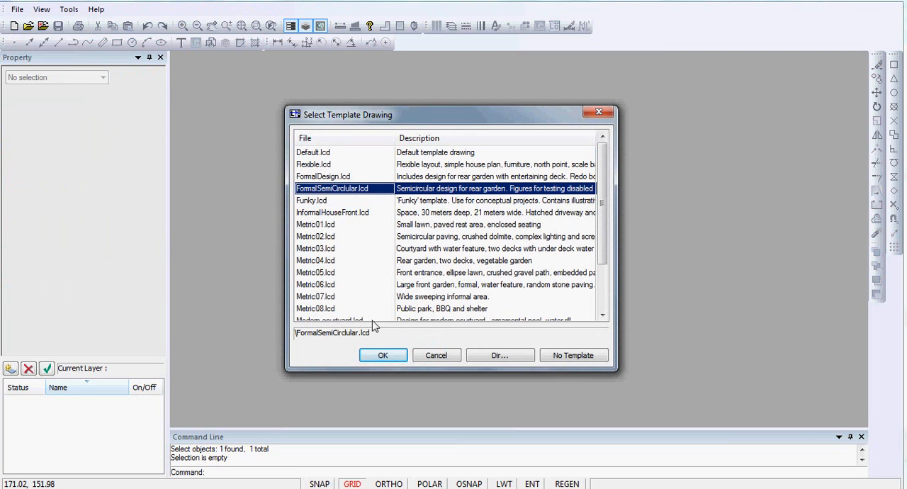
pyautogui.click(383, 356)
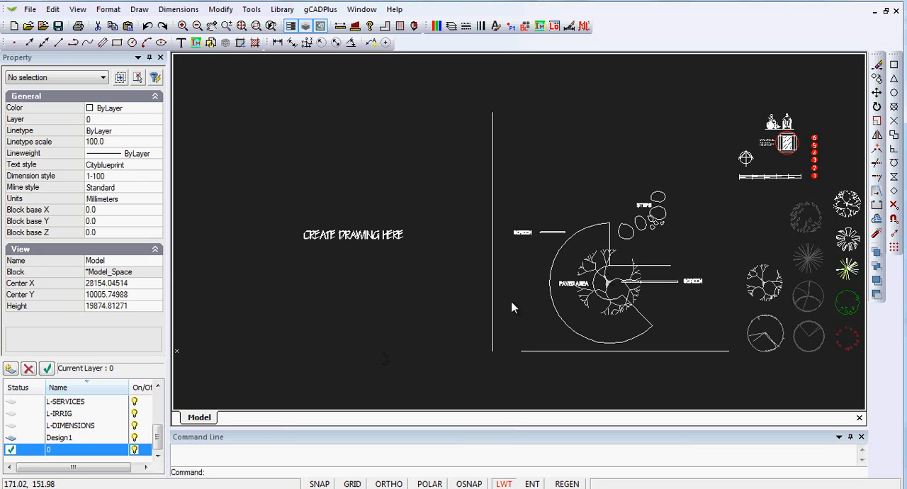
# Erase the CREATE DRAWING HERE text and move the semicircular paved design with its screens, steps and labels into that empty area
pyautogui.moveTo(438, 264); pyautogui.dragTo(287, 190)
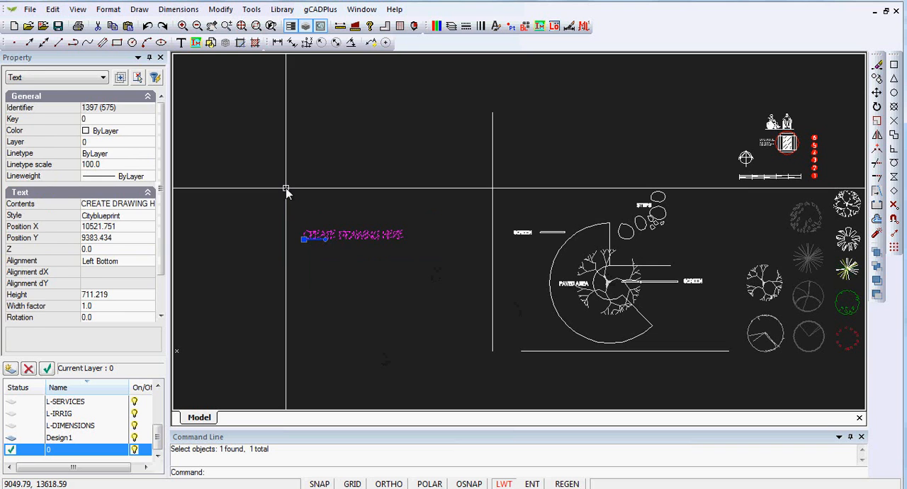
pyautogui.press('Delete')
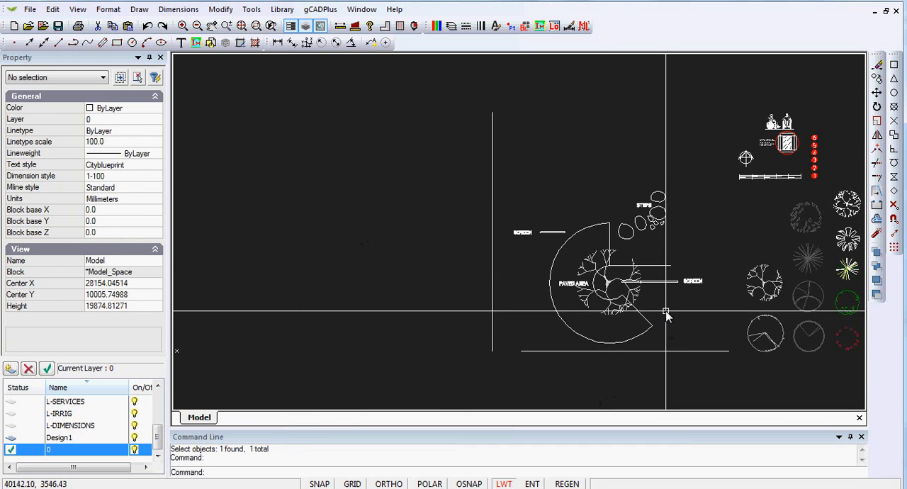
pyautogui.click(708, 341)
pyautogui.click(520, 178)
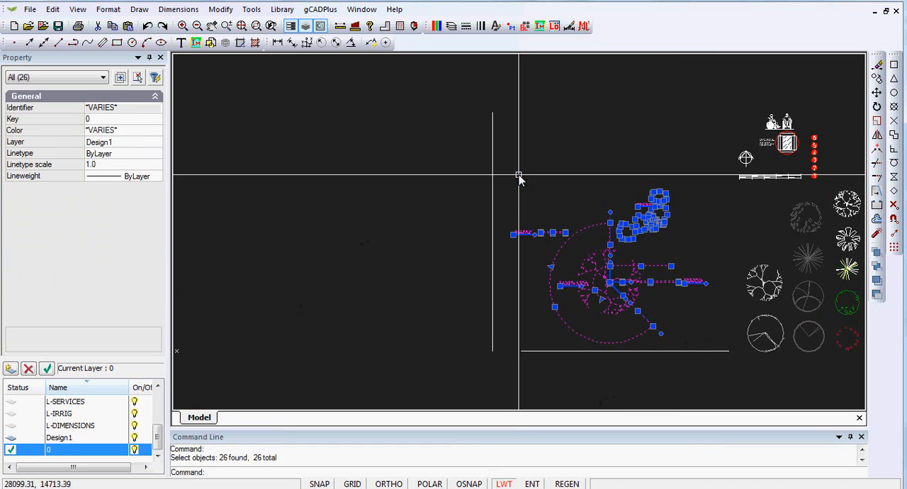
pyautogui.rightClick(555, 206)
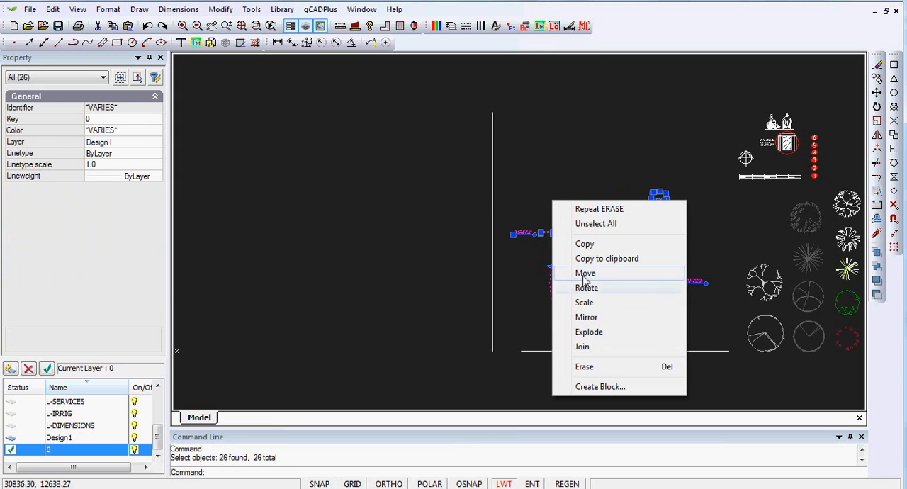
pyautogui.click(567, 273)
pyautogui.click(614, 283)
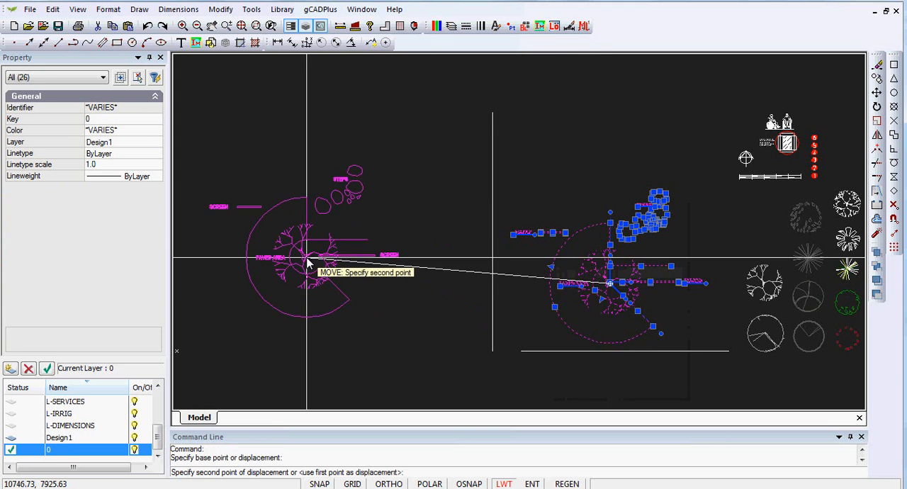
pyautogui.click(306, 261)
# Draw an open four-segment boundary line around the moved design, with a peaked upper edge and no lower side
pyautogui.moveTo(348, 294); pyautogui.dragTo(487, 265, button='middle')
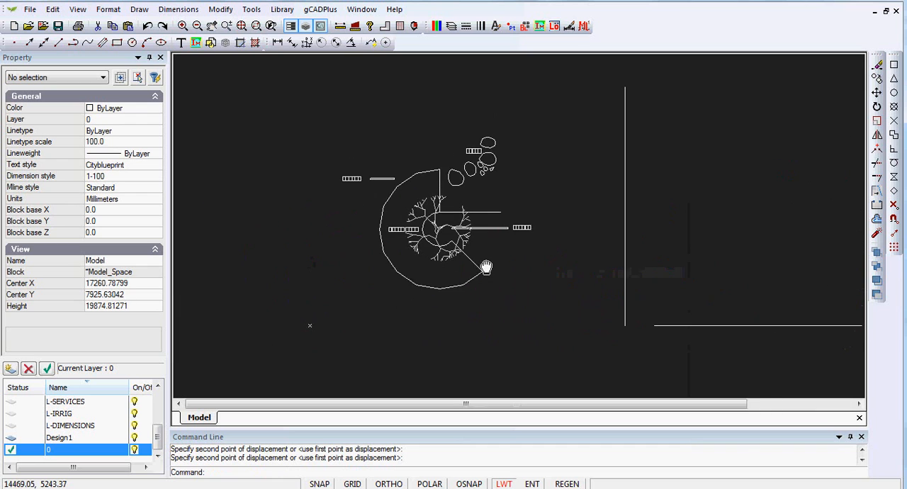
pyautogui.click(138, 9)
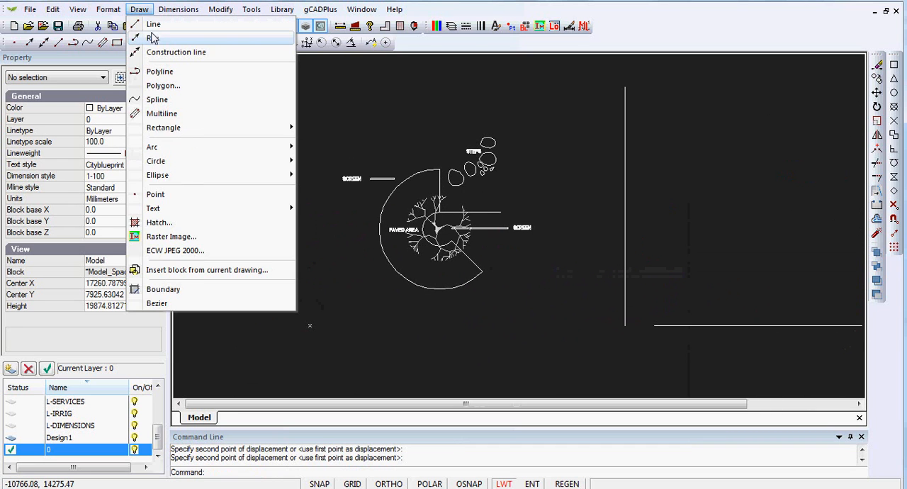
pyautogui.click(148, 22)
pyautogui.click(317, 305)
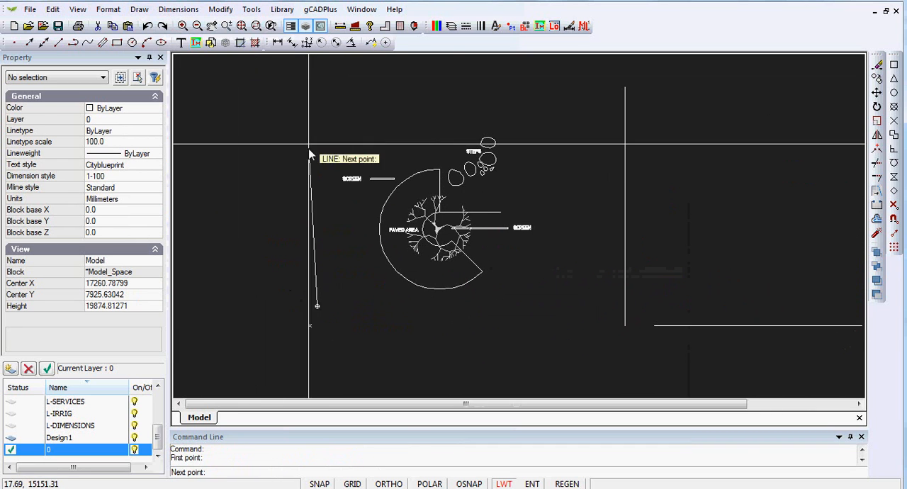
pyautogui.click(314, 101)
pyautogui.click(495, 72)
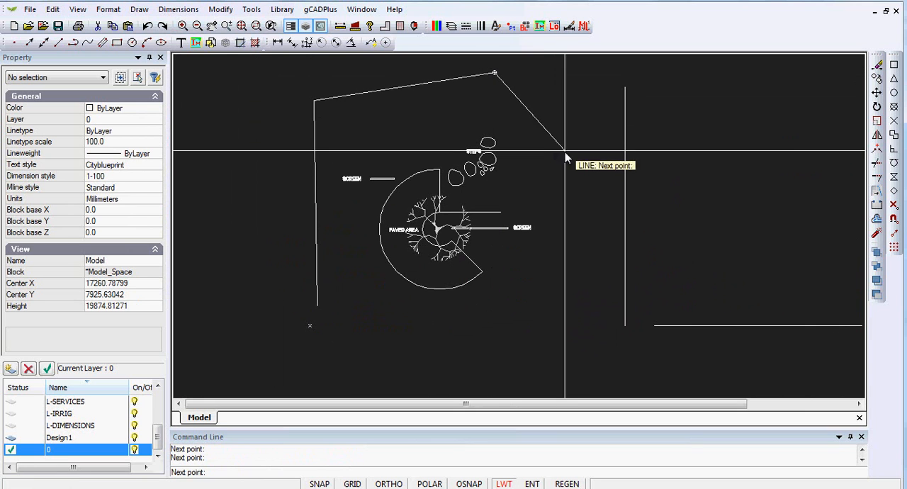
pyautogui.click(565, 126)
pyautogui.click(565, 316)
pyautogui.rightClick(566, 316)
pyautogui.click(594, 327)
# Move the UPlantTallTree22 block from the plant symbols into the upper-left corner of the boundary
pyautogui.scroll(-2, 624, 259)
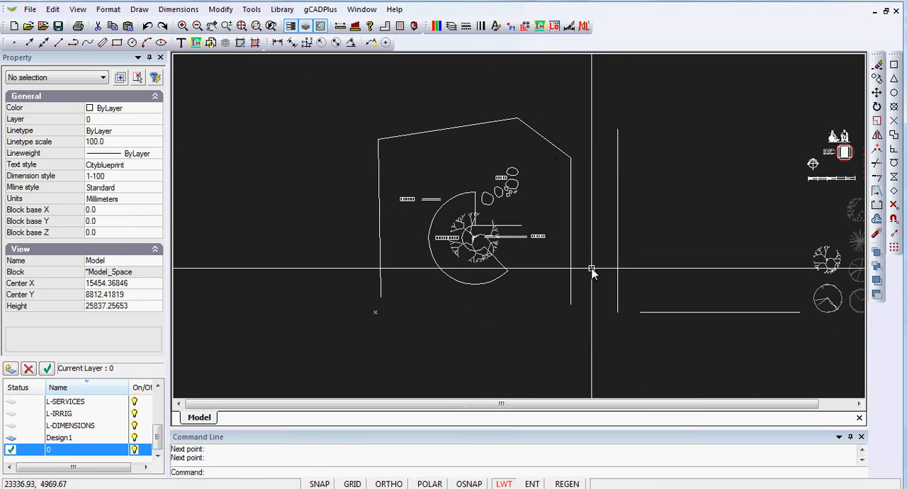
pyautogui.moveTo(652, 269); pyautogui.dragTo(572, 264, button='middle')
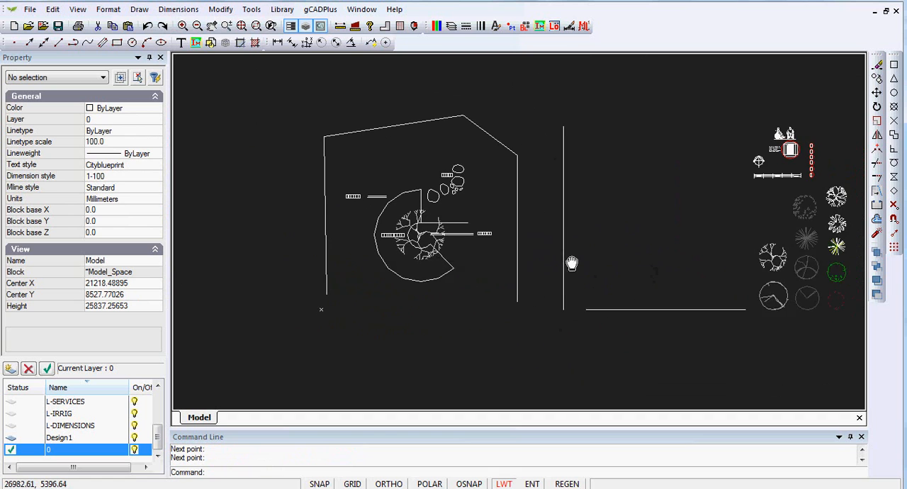
pyautogui.click(773, 259)
pyautogui.click(773, 258)
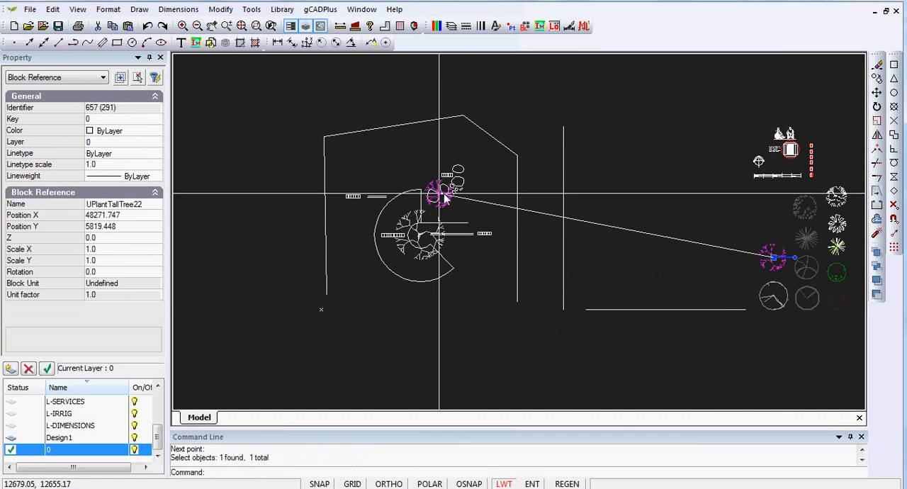
pyautogui.click(339, 142)
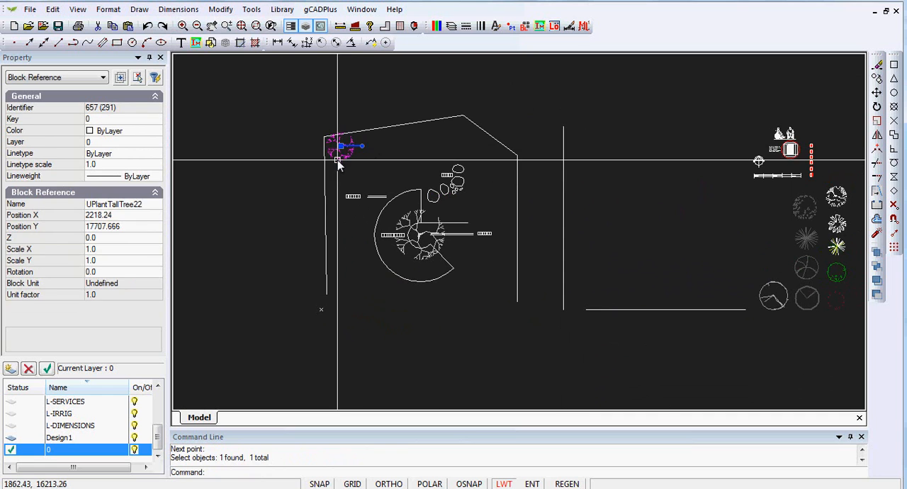
# Move the green UPlantLargeShrub06 block from the plant symbols to the upper boundary line, just right of the tall tree
pyautogui.press('Escape')
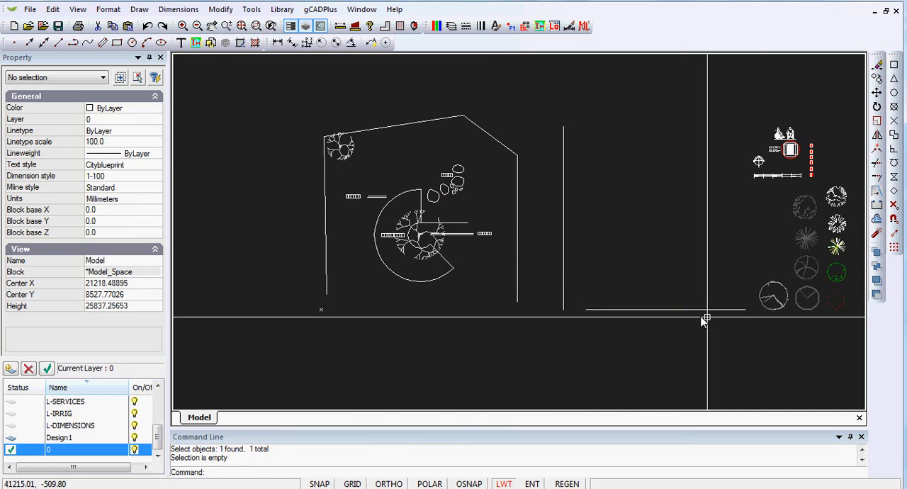
pyautogui.click(836, 275)
pyautogui.click(837, 275)
pyautogui.click(358, 138)
pyautogui.press('Escape')
# Copy the green shrub twice, placing one copy just below and right of it and another farther right along the upper boundary
pyautogui.scroll(5, 359, 169)
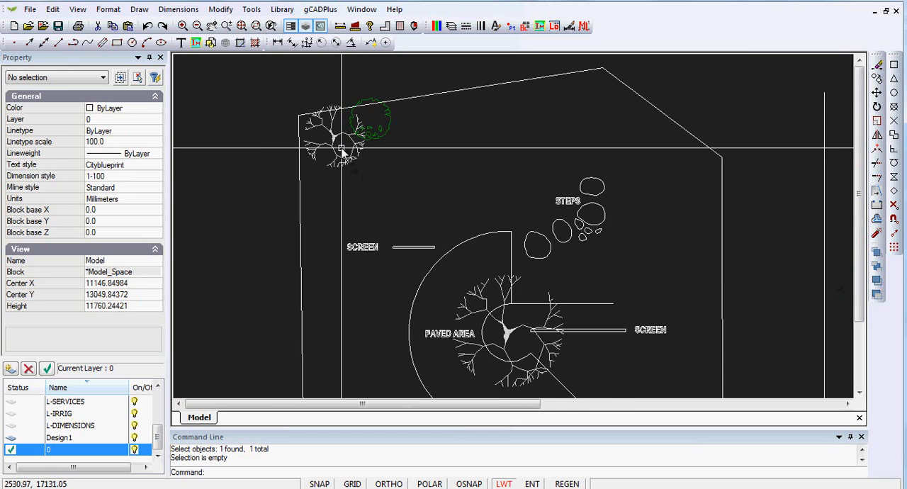
pyautogui.click(402, 133)
pyautogui.rightClick(402, 133)
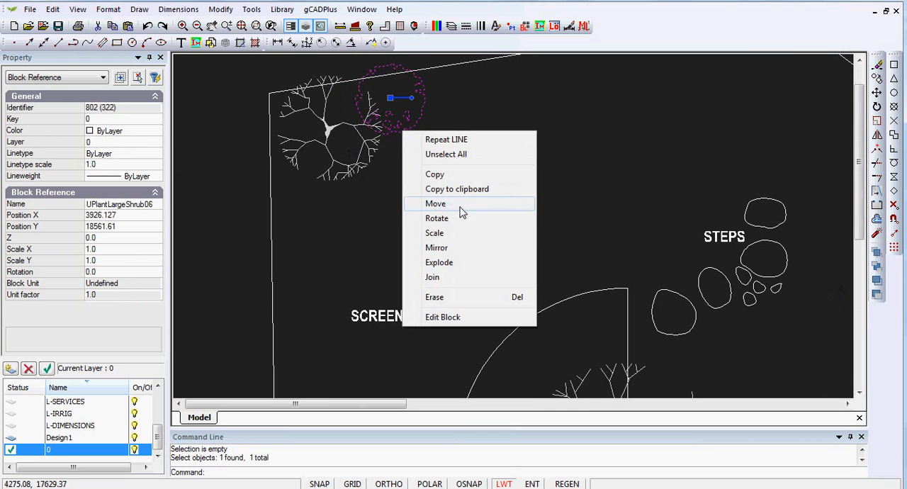
pyautogui.click(435, 174)
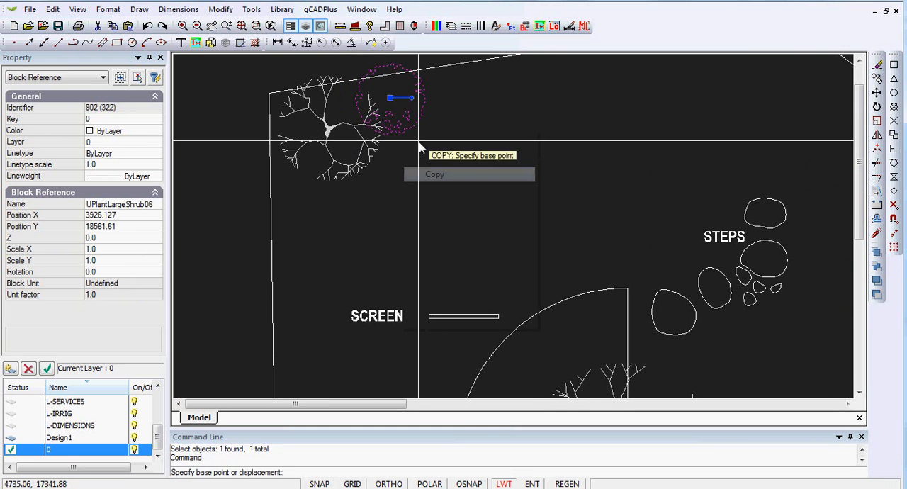
pyautogui.click(390, 98)
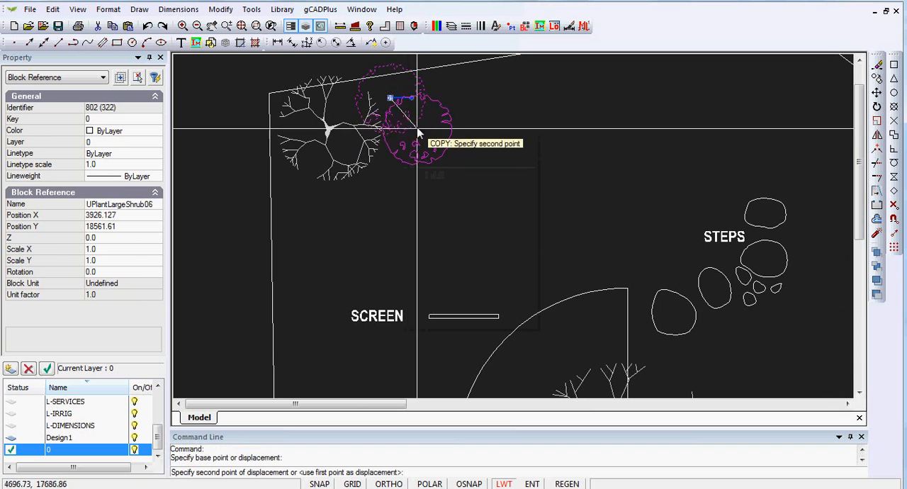
pyautogui.click(492, 98)
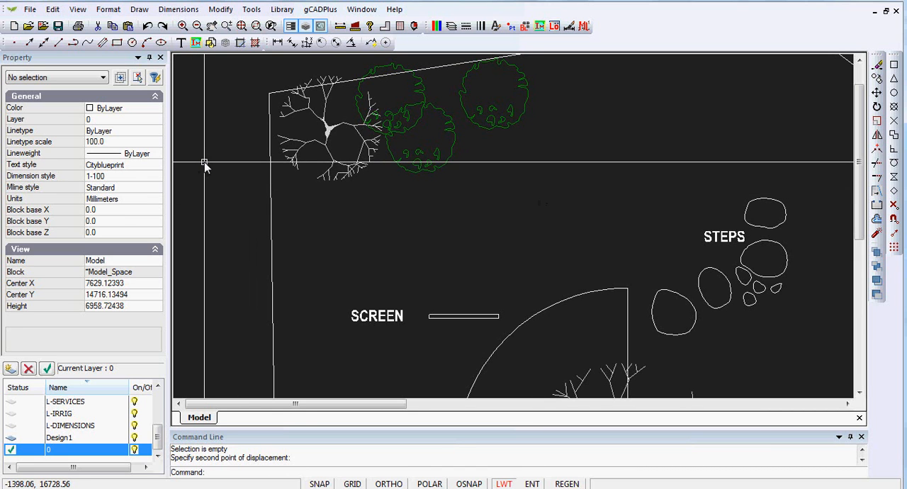
# Create a new drawing from the Metric01.lcd template
pyautogui.click(30, 9)
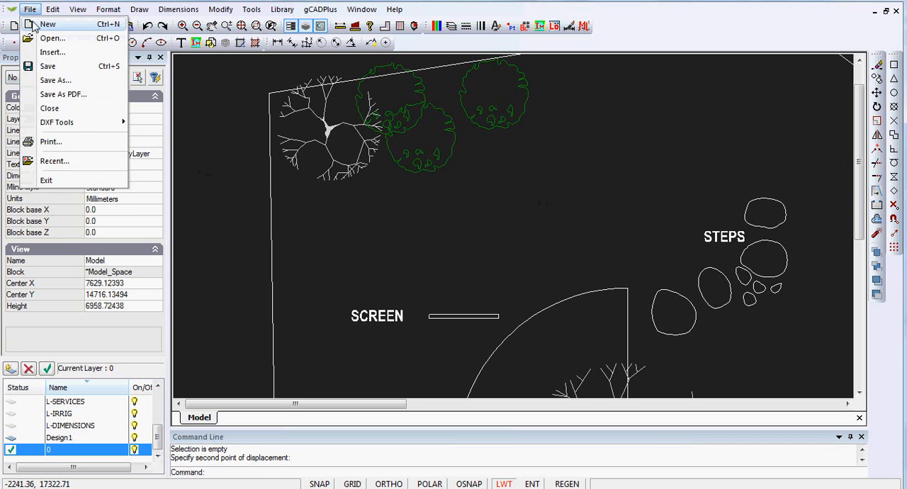
pyautogui.click(47, 24)
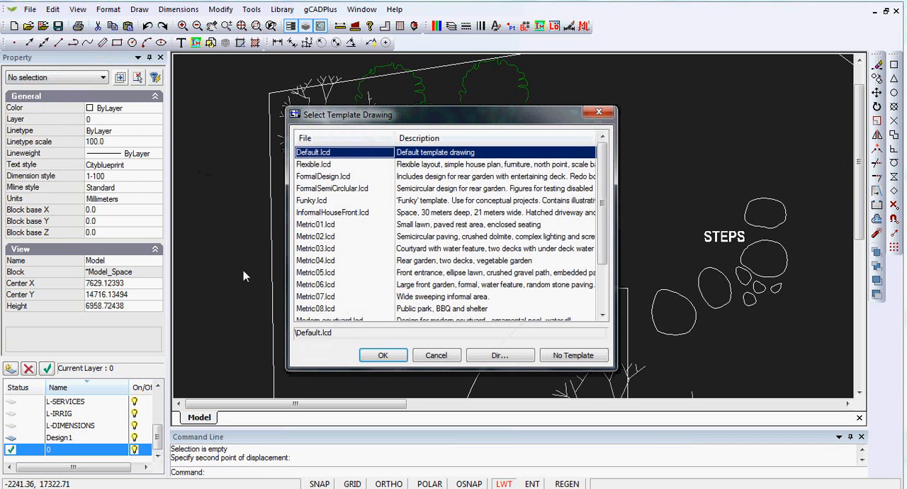
pyautogui.click(321, 225)
pyautogui.click(392, 355)
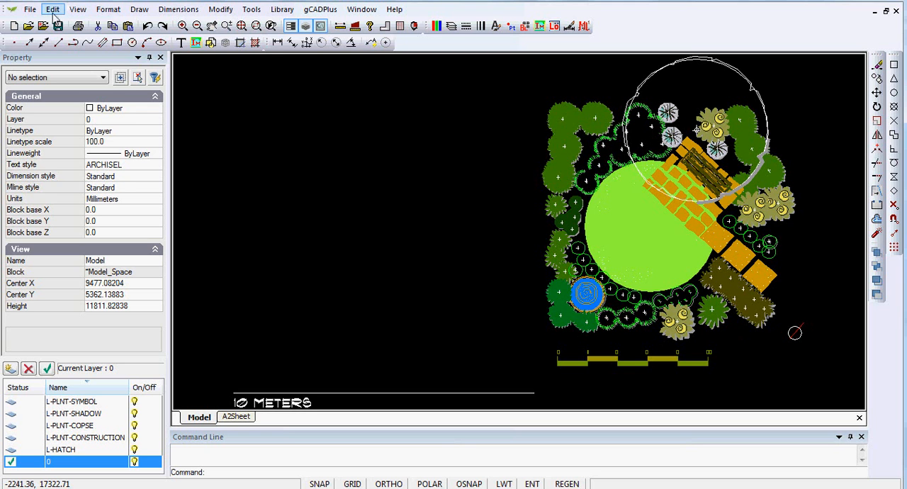
# Create a new drawing from the Default.lcd template
pyautogui.click(29, 9)
pyautogui.click(62, 25)
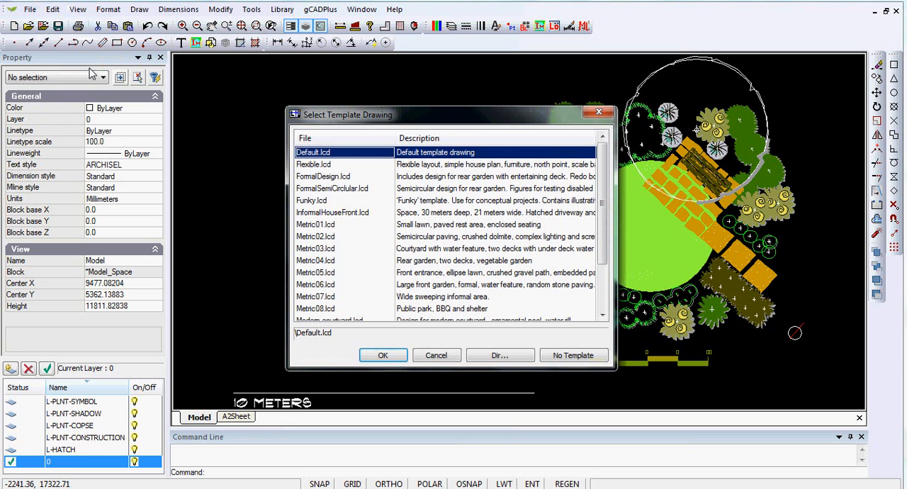
pyautogui.click(406, 356)
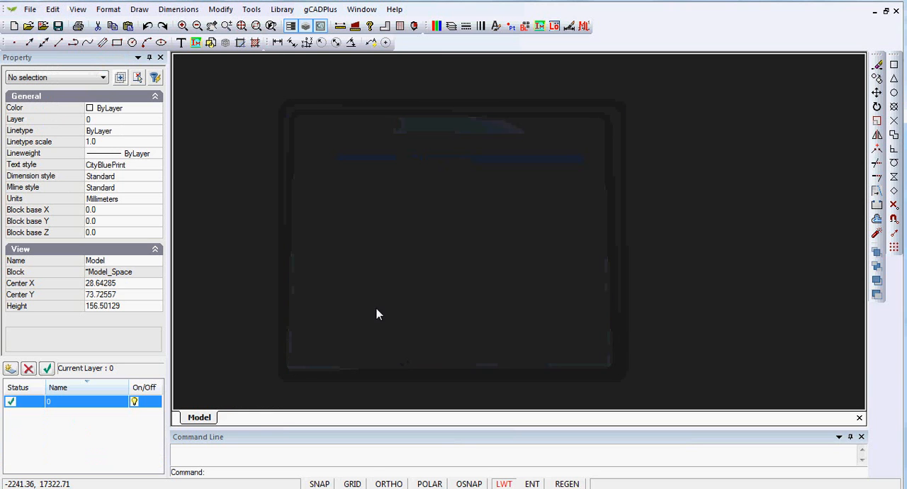
# Insert the Blocks2 drawing from the BlockProblem folder into the empty drawing
pyautogui.click(30, 9)
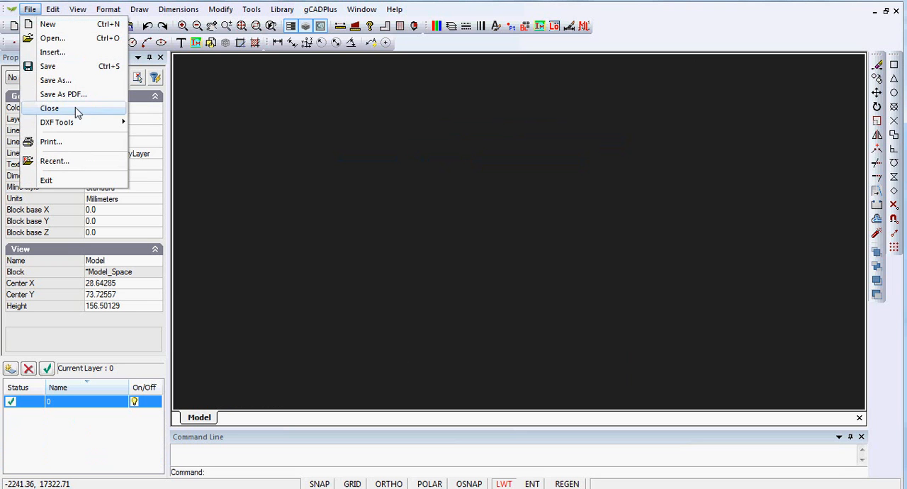
pyautogui.click(53, 52)
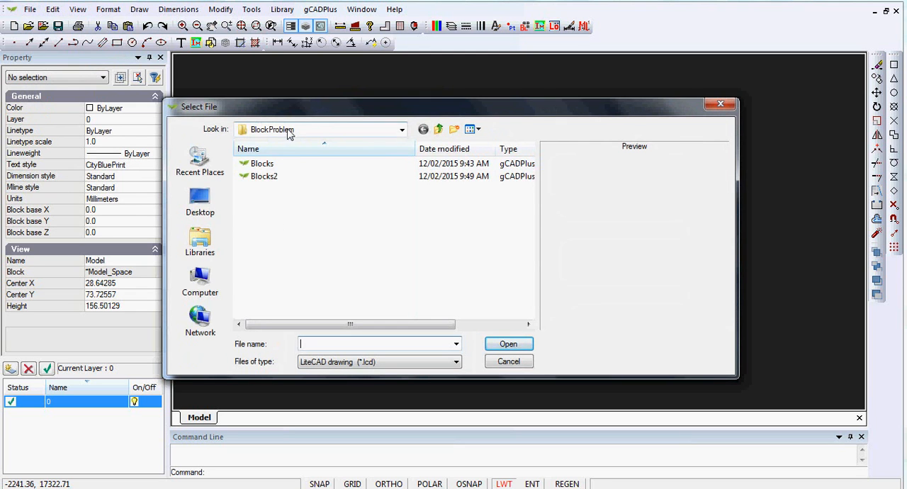
pyautogui.click(263, 165)
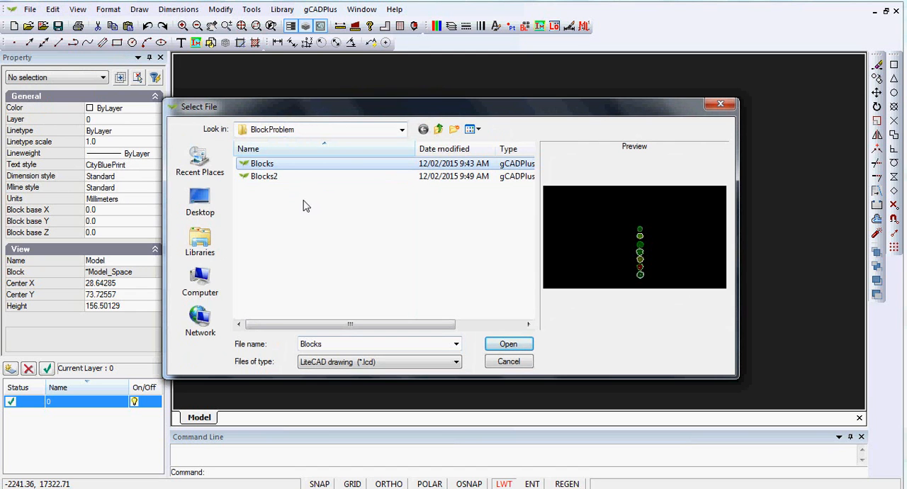
pyautogui.click(269, 177)
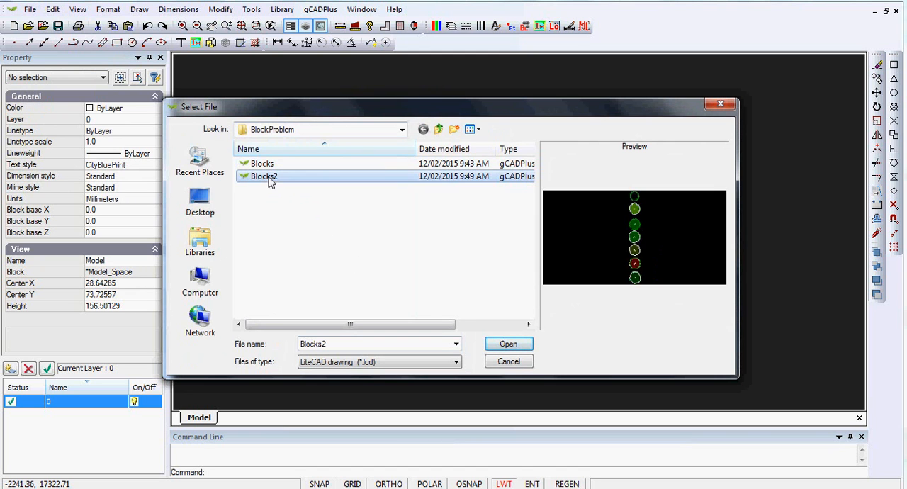
pyautogui.click(498, 347)
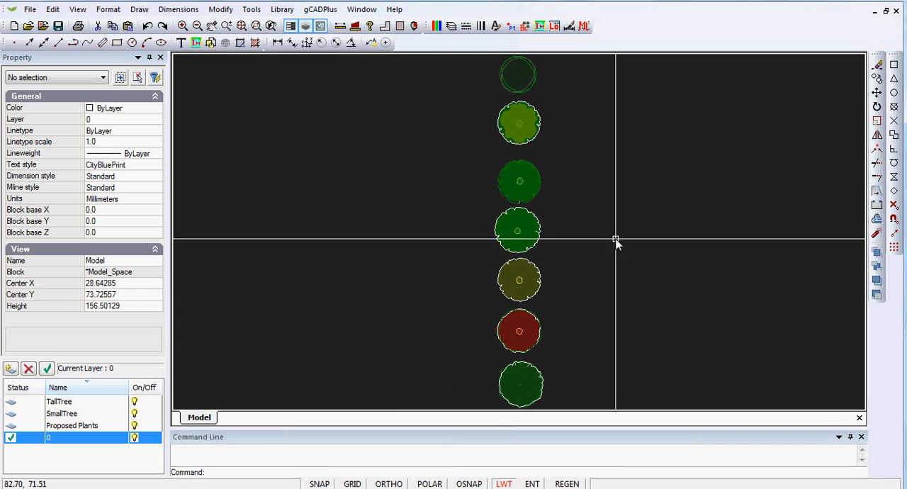
pyautogui.scroll(-1, 625, 260)
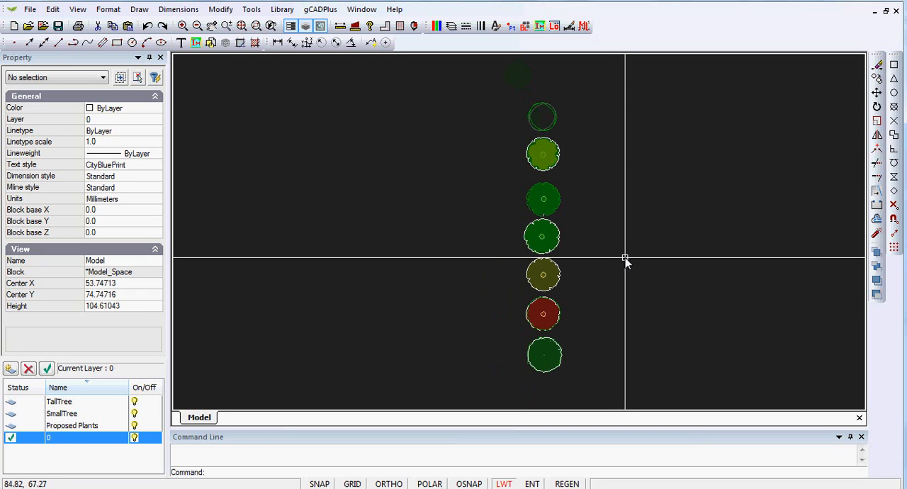